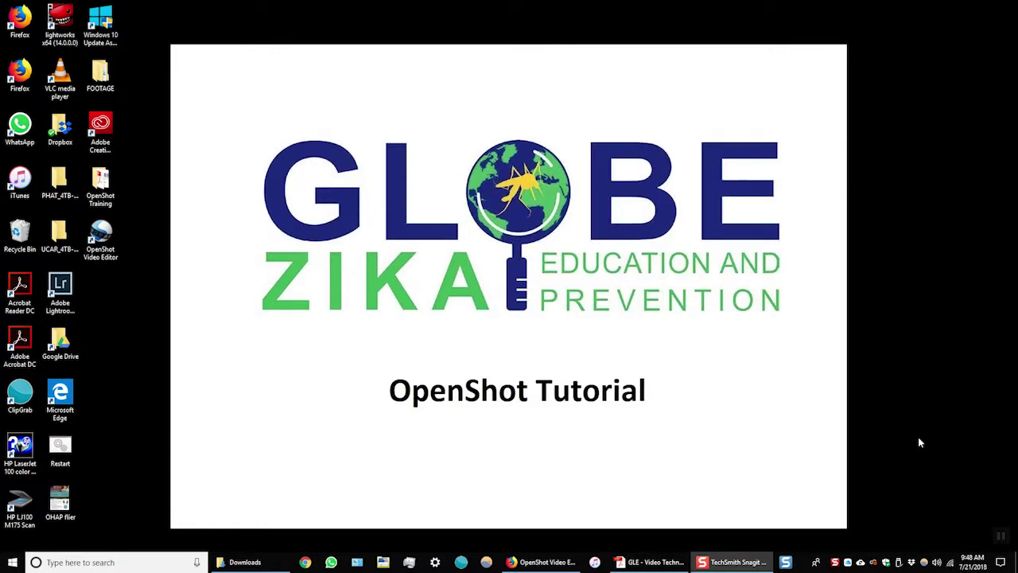
View the video technique workbook PDF, minimise it, then launch OpenShot and maximise its window.
left_click(652, 561)
left_click(981, 8)
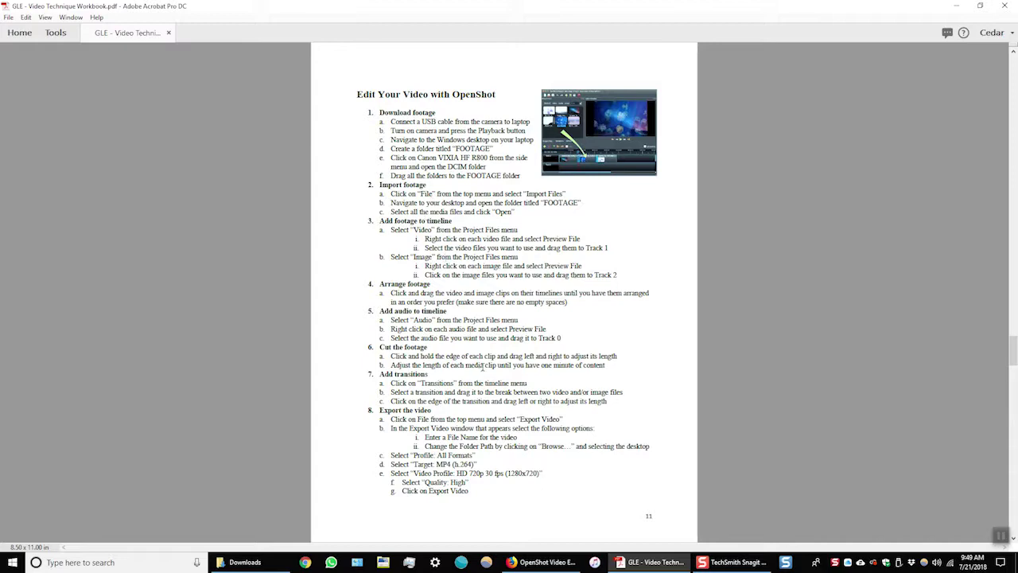
left_click(956, 6)
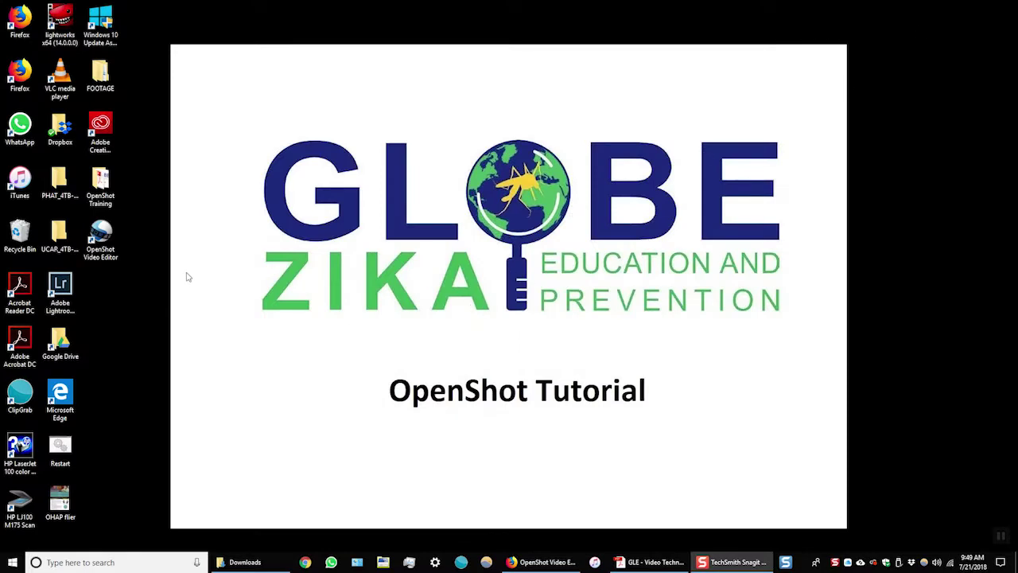
left_click(98, 233)
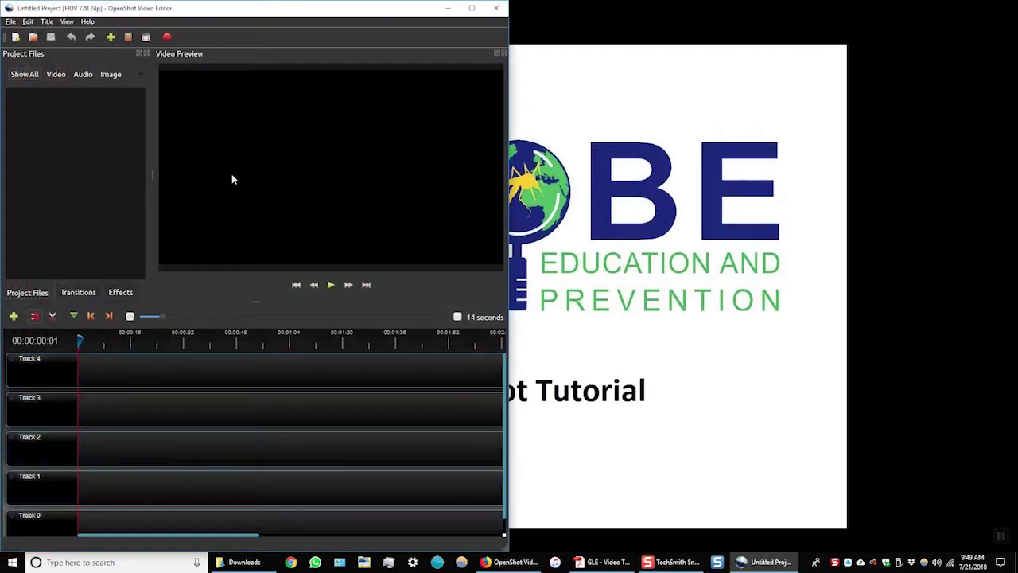
left_click(478, 8)
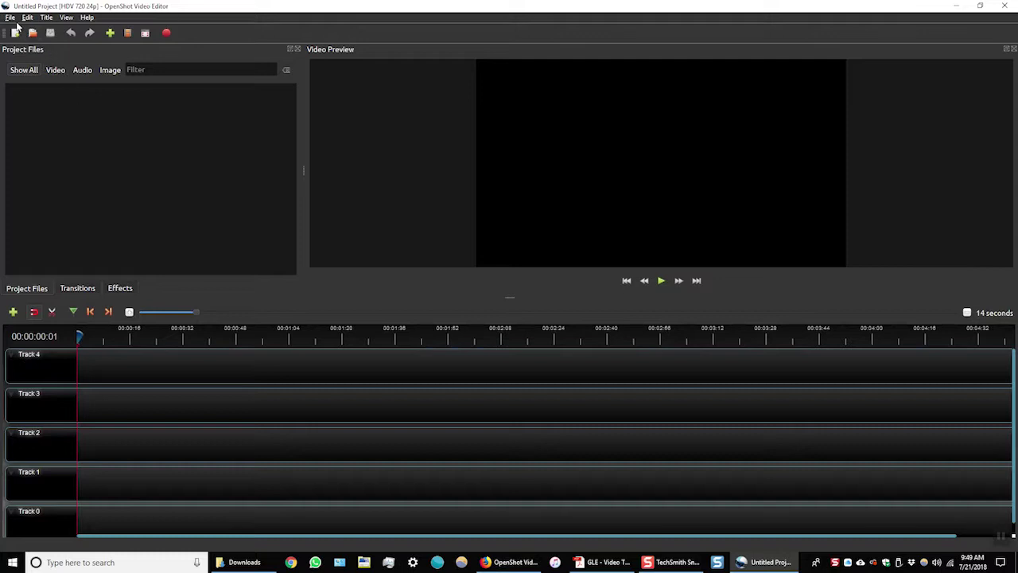
Import MVI_0030 from Desktop > OpenShot Training > 0-Student Footage > 1 Bakollis > Videos > Lower Torc.
left_click(11, 17)
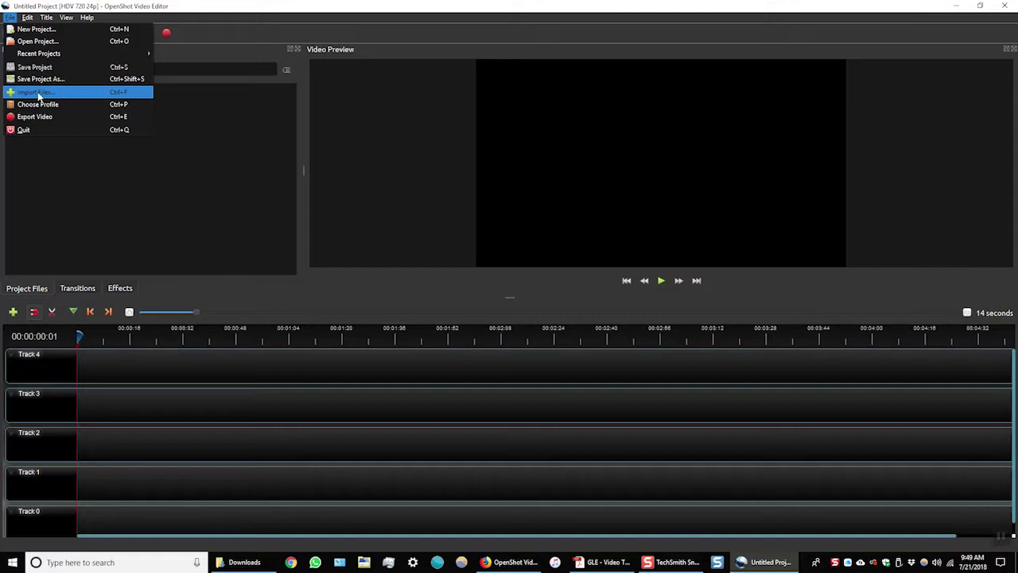
left_click(37, 95)
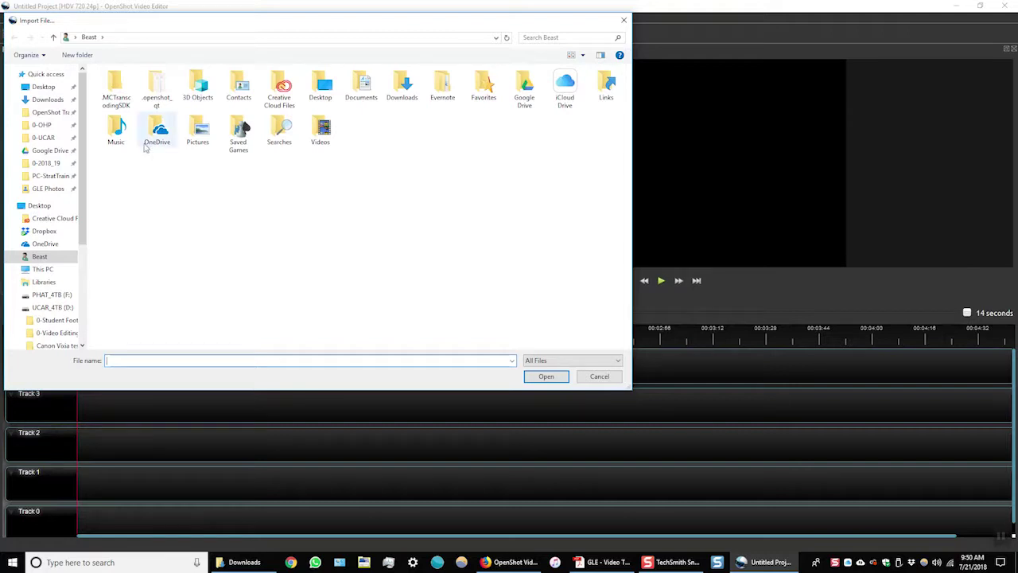
left_click(45, 88)
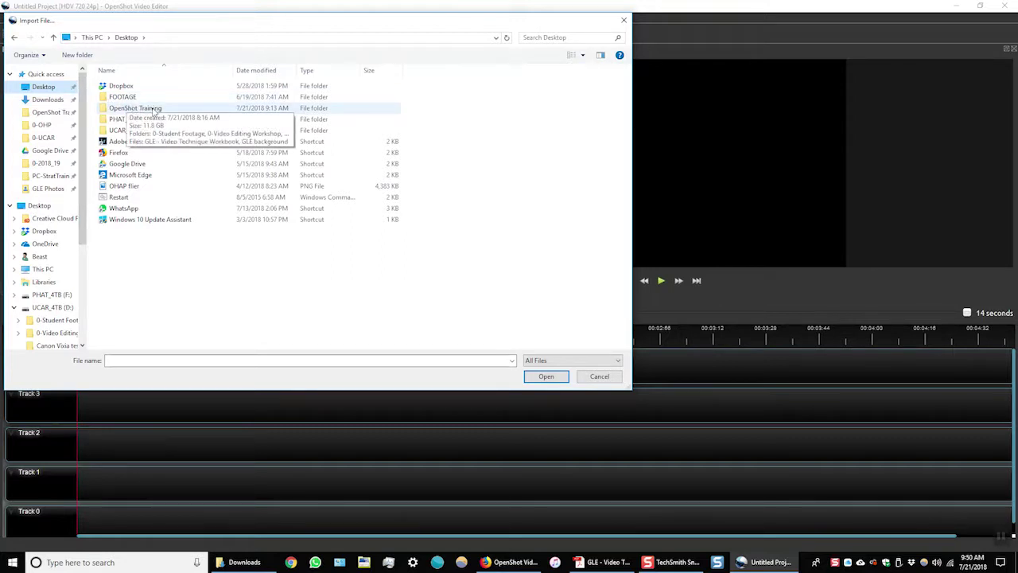
double_click(134, 109)
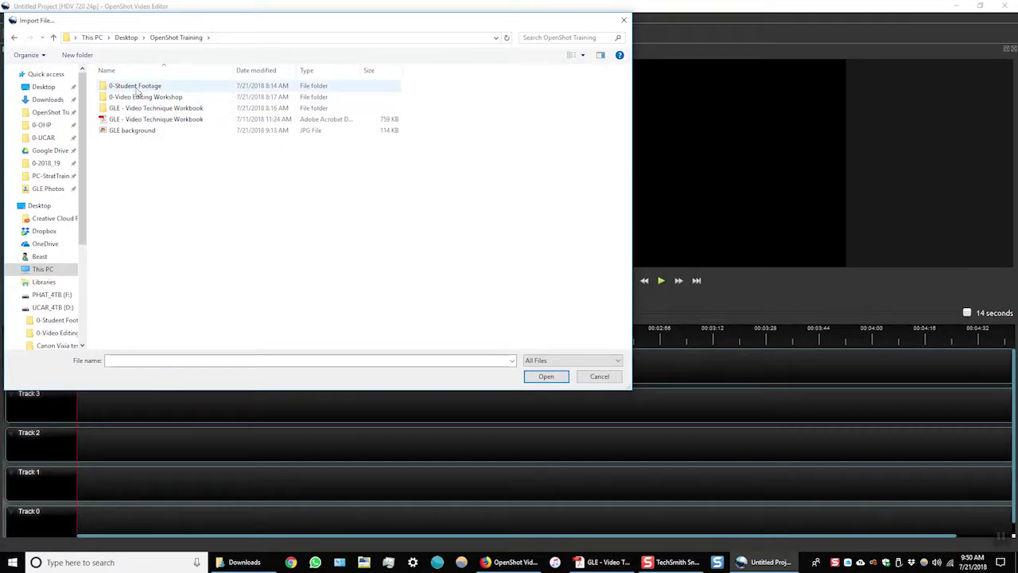
double_click(136, 86)
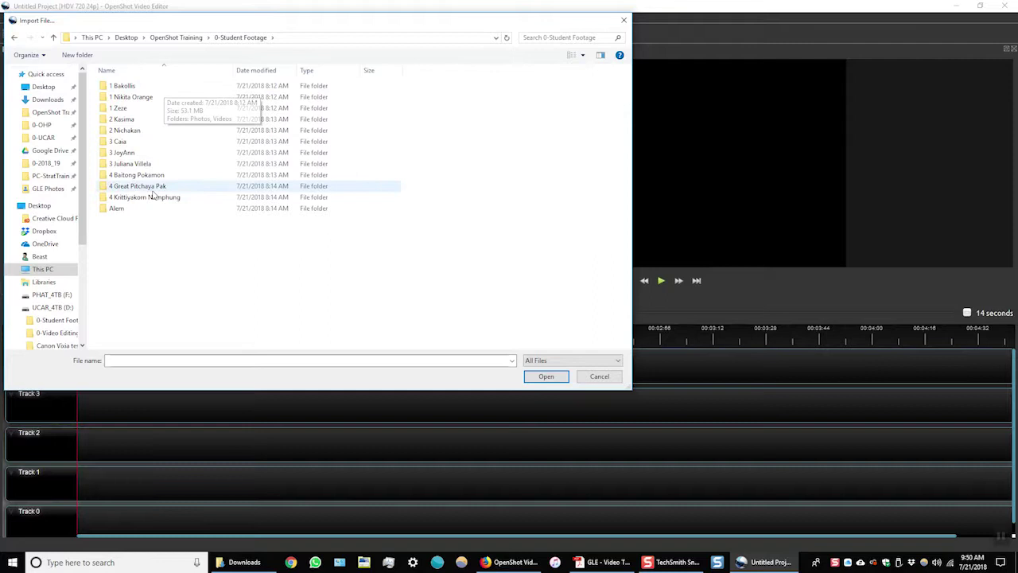
double_click(145, 87)
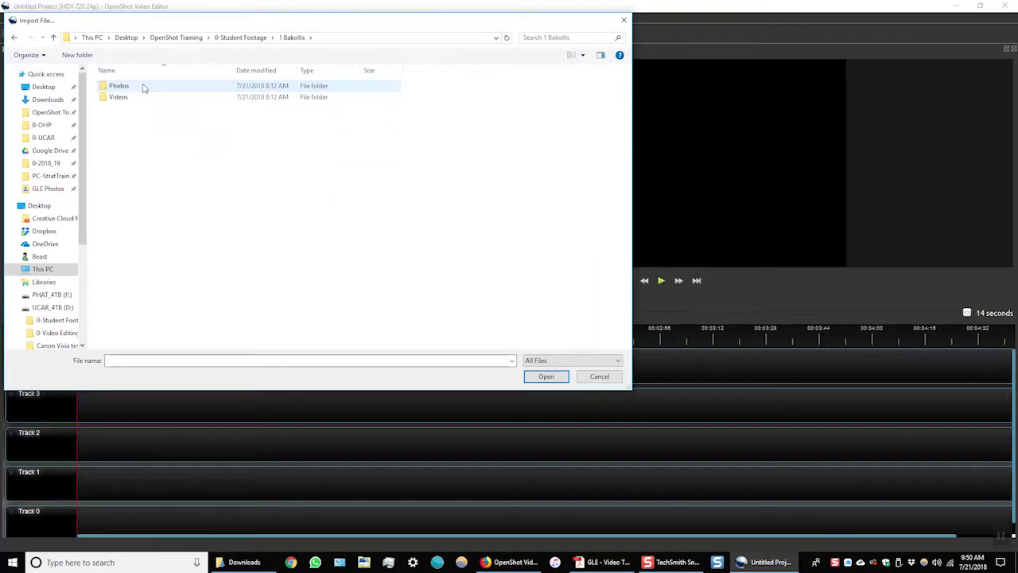
double_click(119, 97)
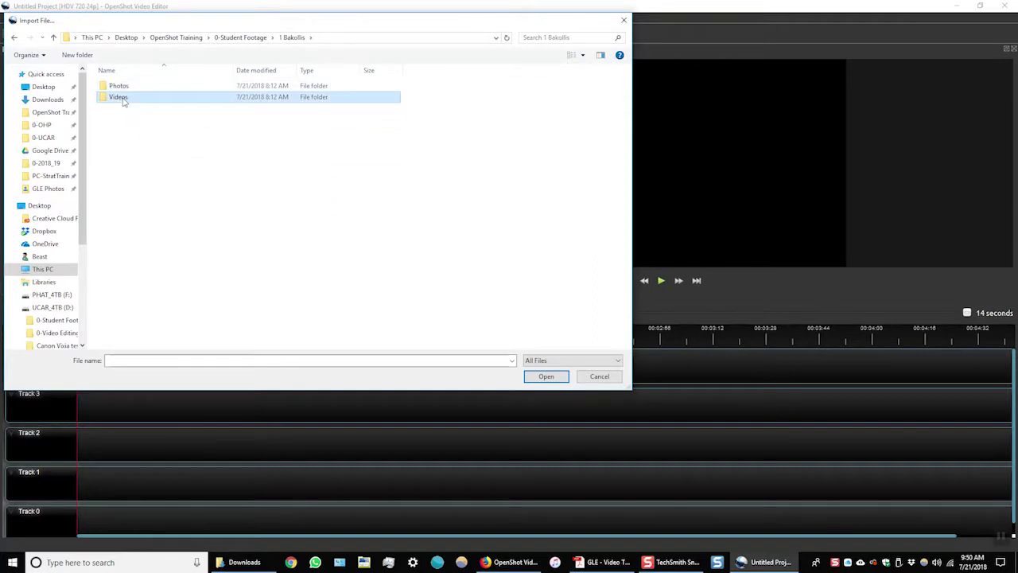
double_click(130, 89)
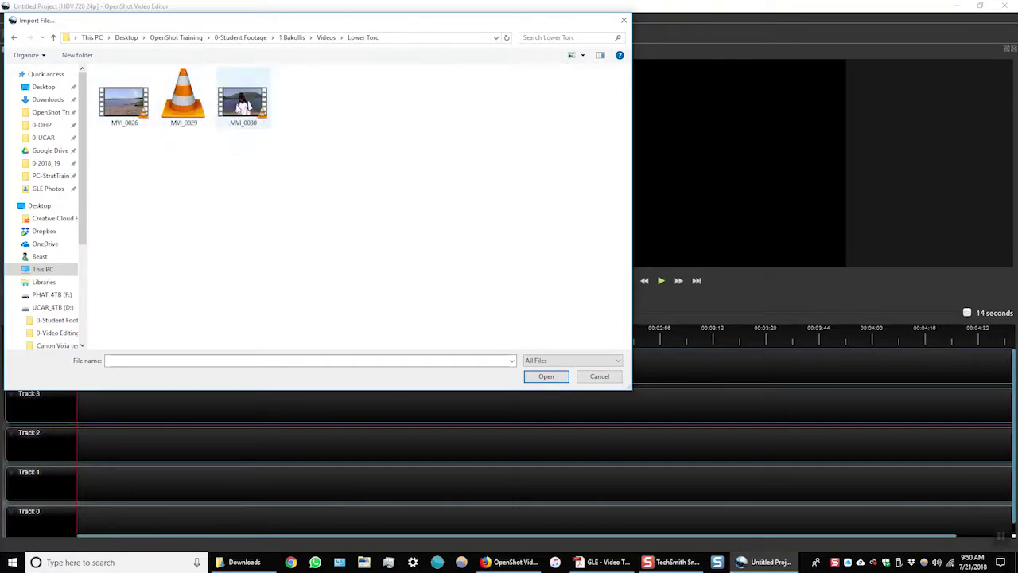
left_click(242, 103)
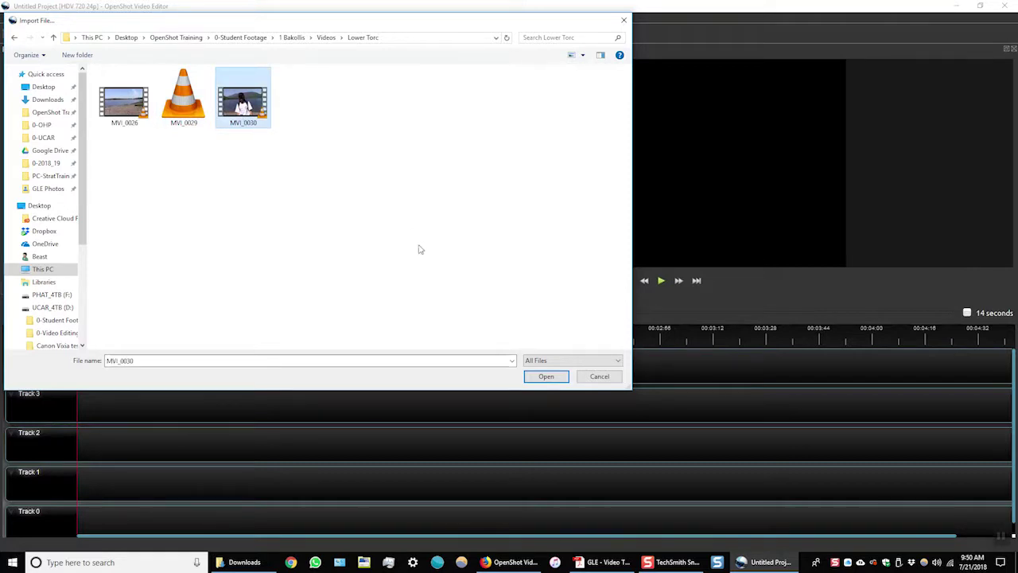
left_click(544, 377)
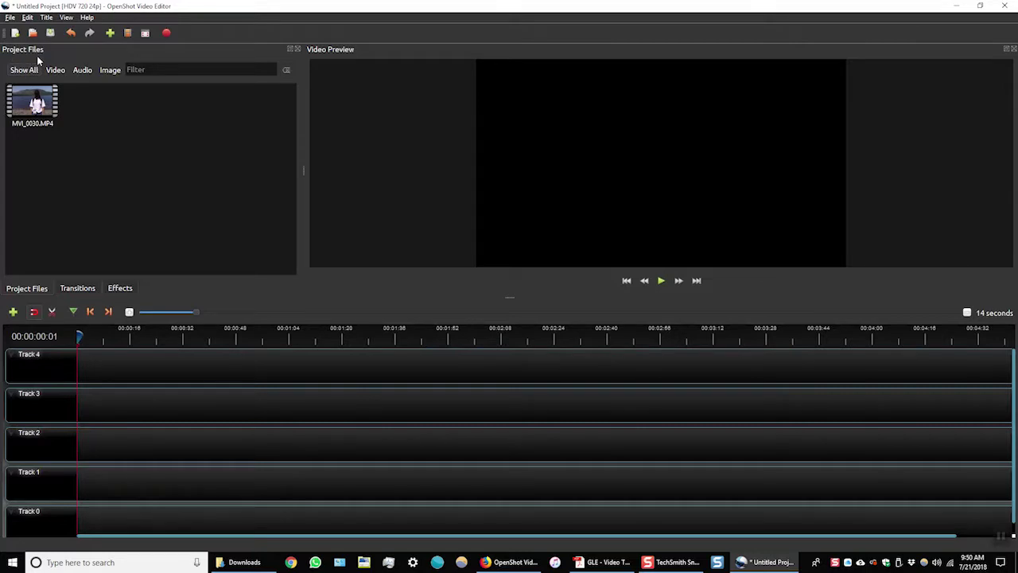
Drag MVI_0030.MP4 from Project Files to the beginning of Track 0.
left_click(33, 103)
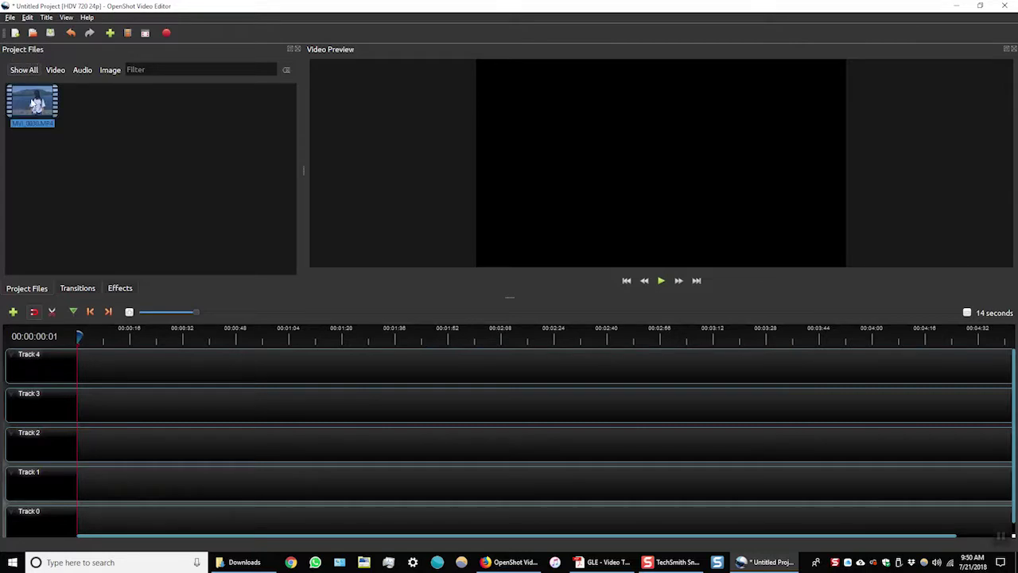
left_click_drag(33, 103, 74, 488)
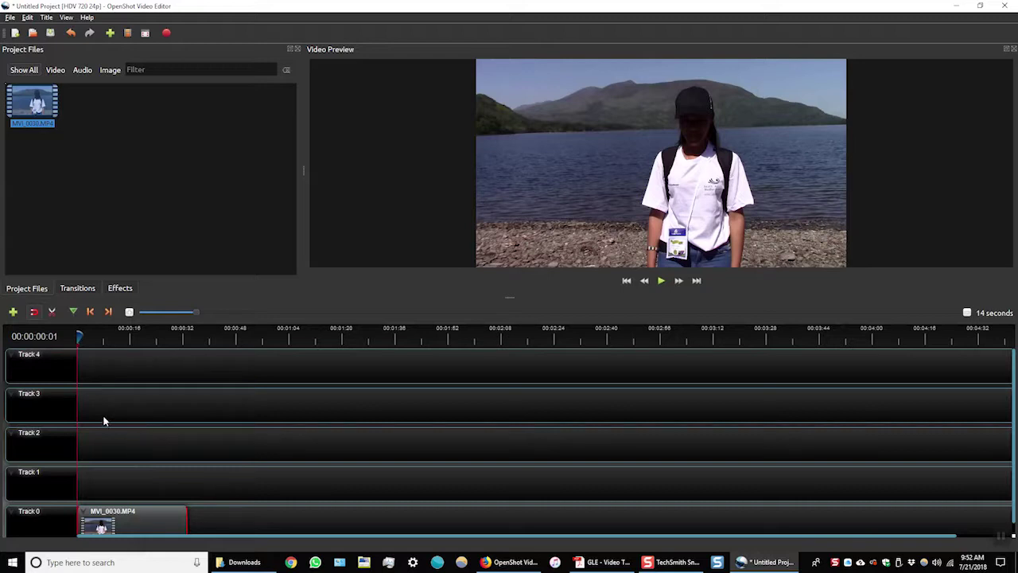
Remove Track 4 and Track 3, then select the MVI_0030.MP4 clip on Track 0.
left_click(10, 356)
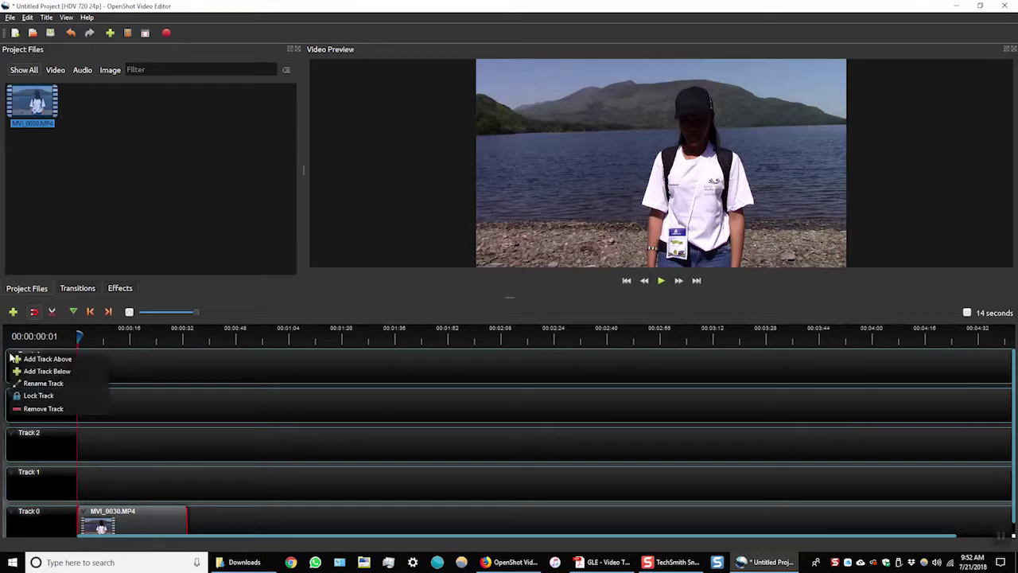
left_click(38, 409)
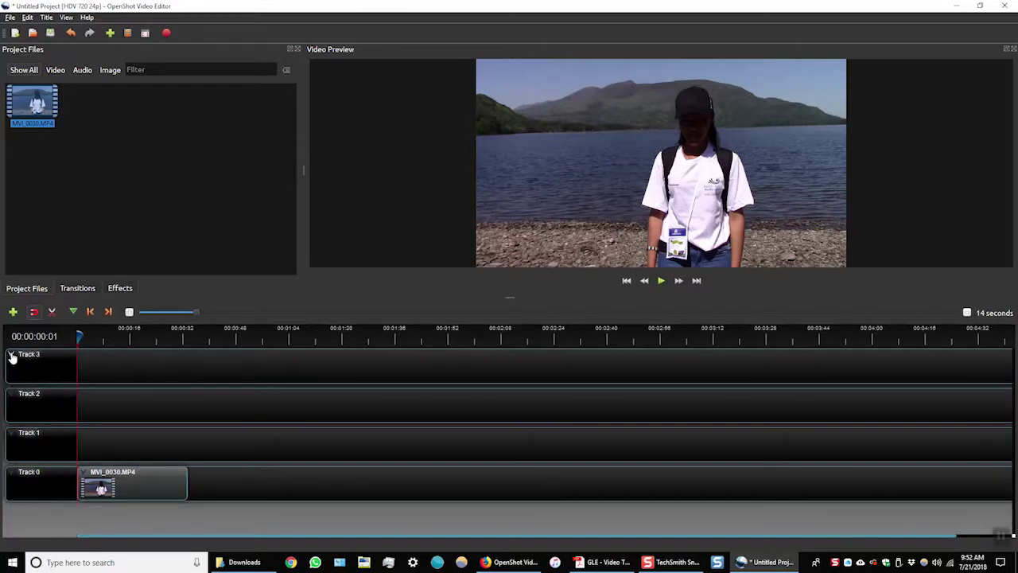
left_click(11, 356)
left_click(37, 408)
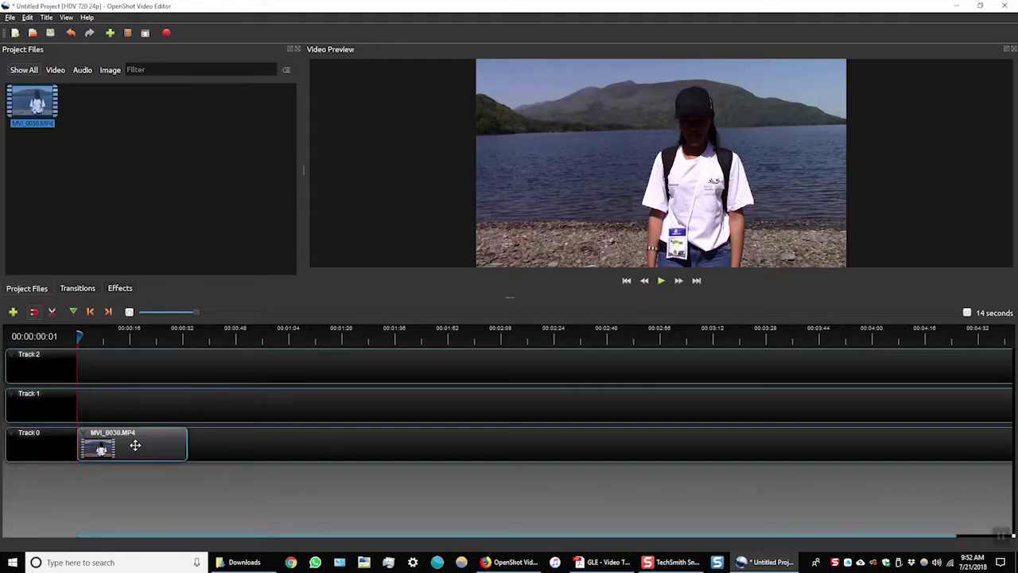
mouse_move(136, 446)
left_mouse_down()
mouse_move(167, 444)
mouse_move(132, 443)
left_mouse_up()
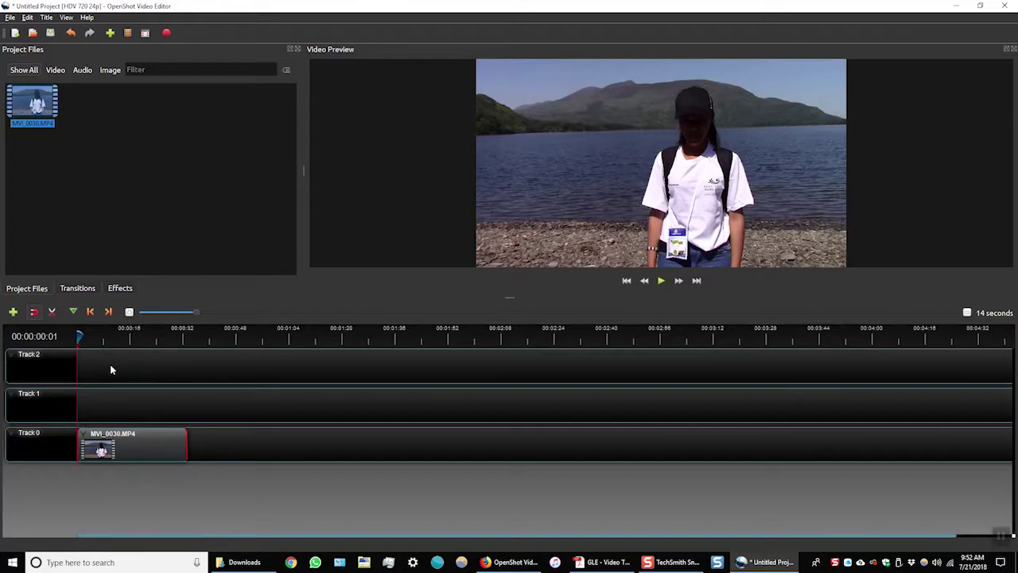
Deselect the project files, dismiss the File menu, and snap the OpenShot window to the left half.
left_click(86, 184)
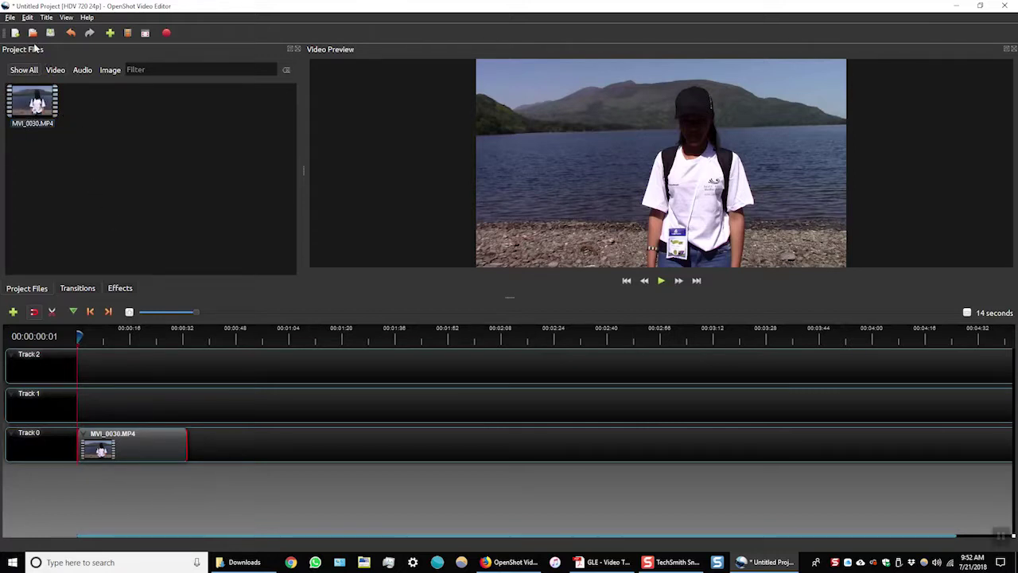
left_click(11, 18)
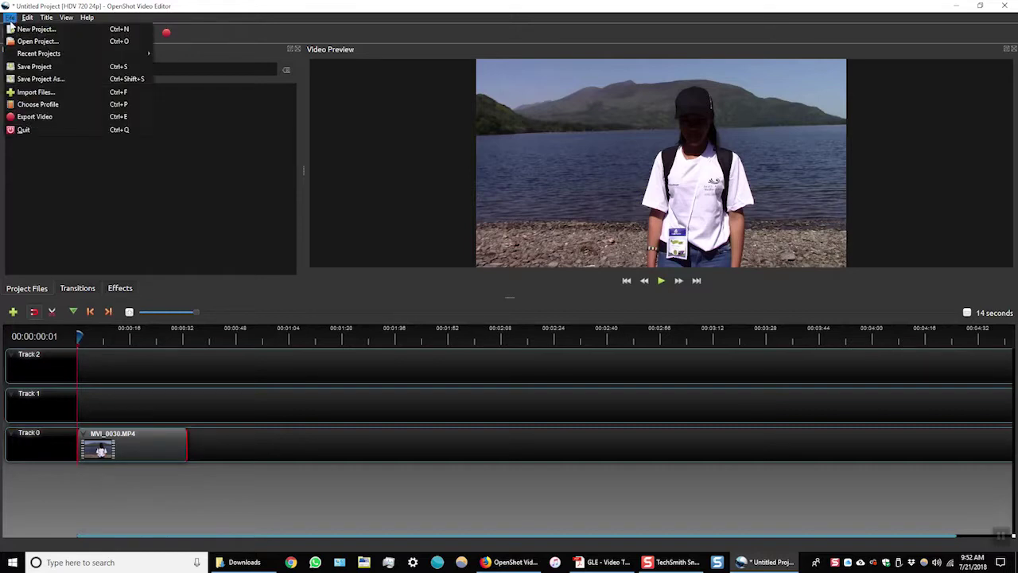
left_click(26, 93)
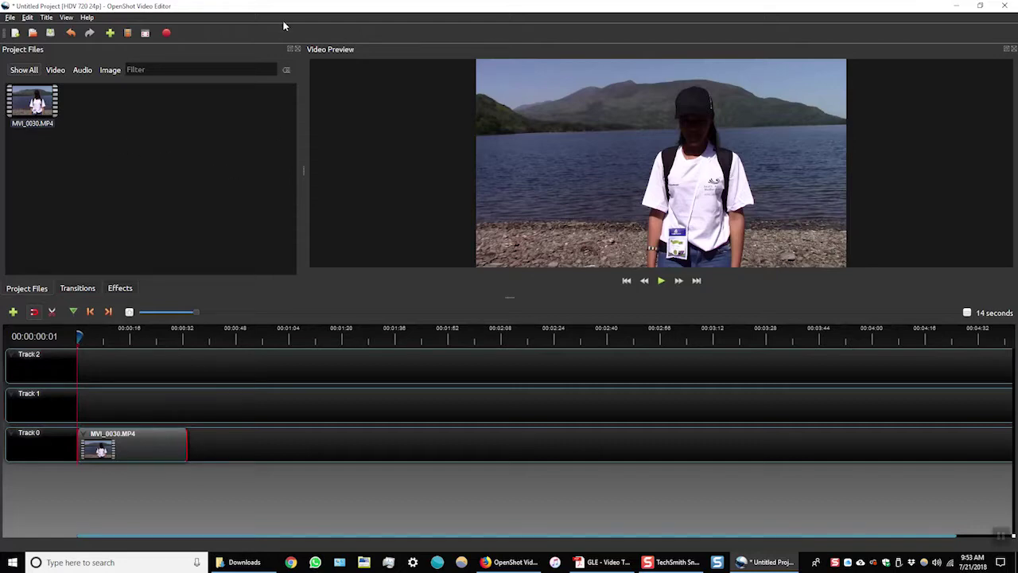
left_click_drag(288, 6, 0, 167)
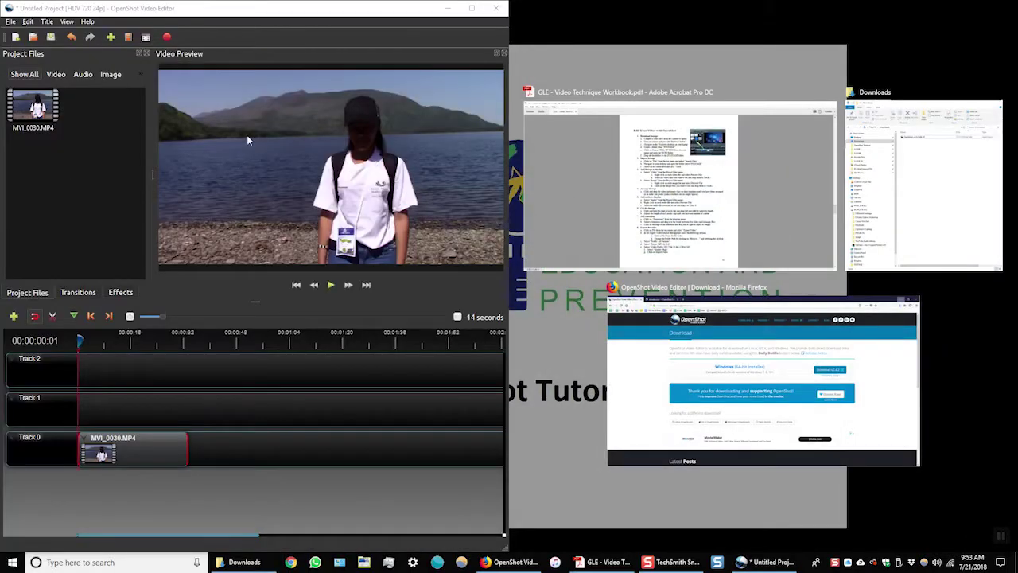
Snap Downloads to the right half, browse to 1 Bakollis > Photos > Lower Torc, and select IMG_0027 and IMG_0028.
left_click(907, 209)
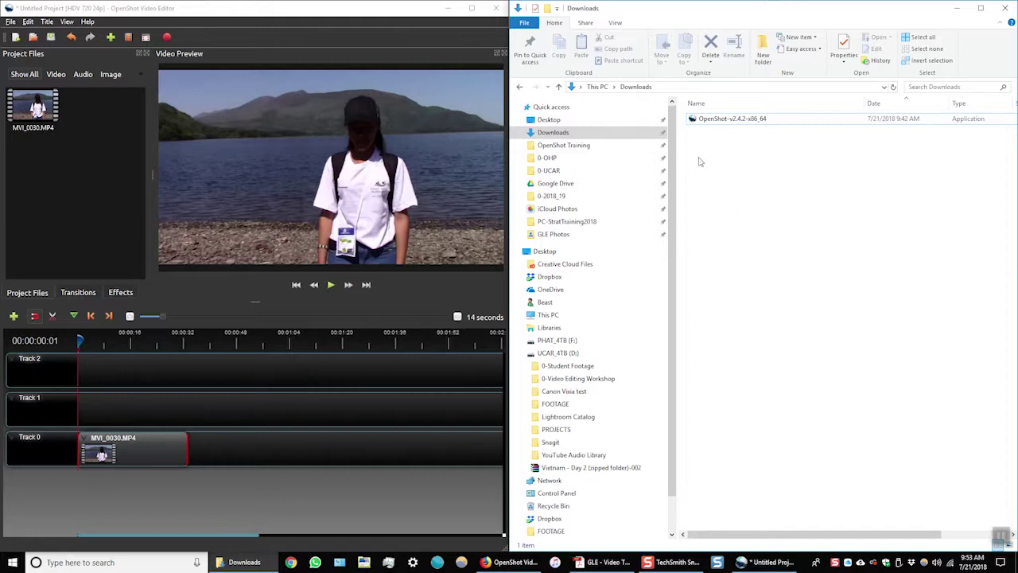
left_click(571, 144)
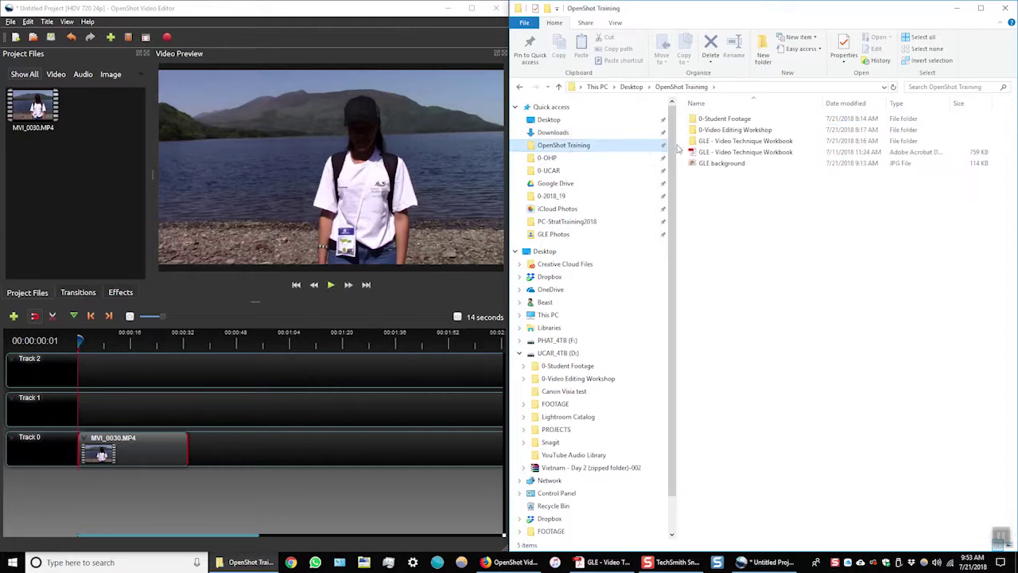
double_click(737, 119)
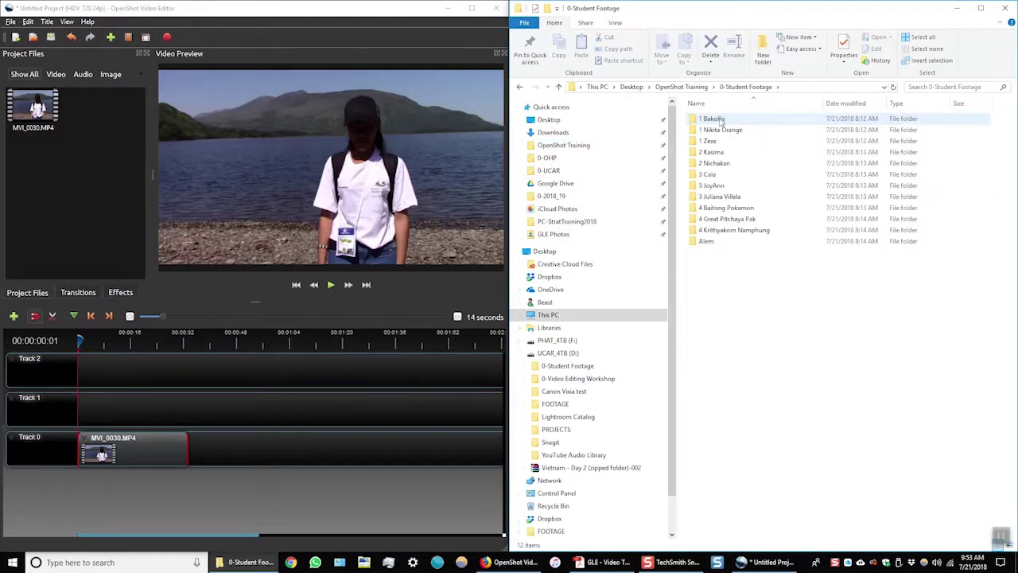
double_click(720, 120)
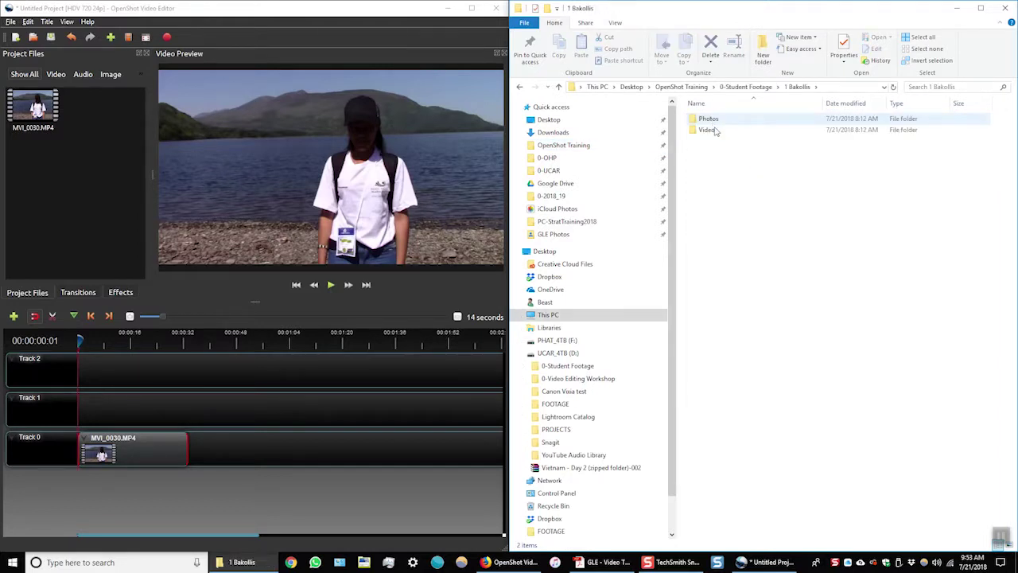
double_click(713, 121)
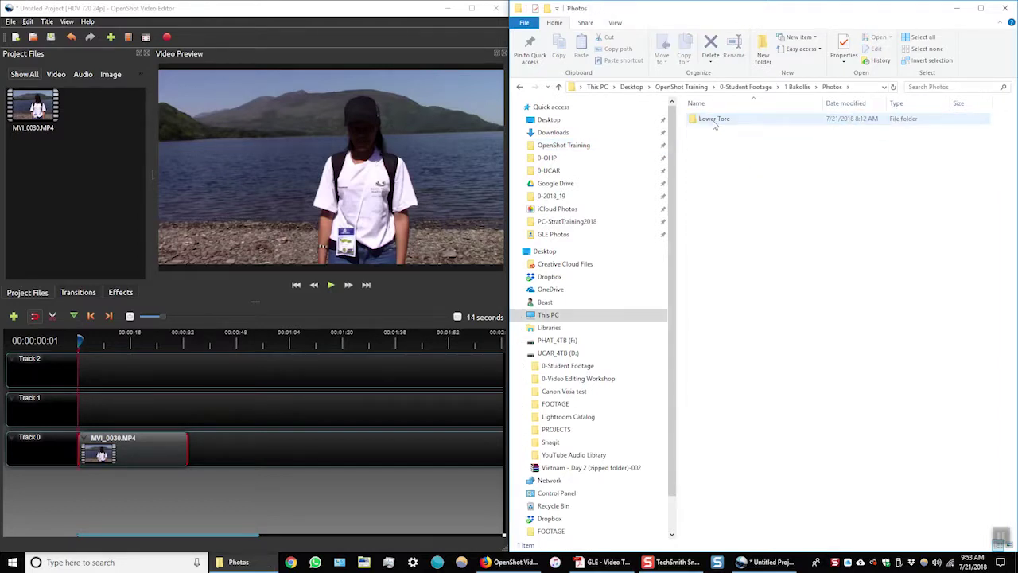
double_click(714, 121)
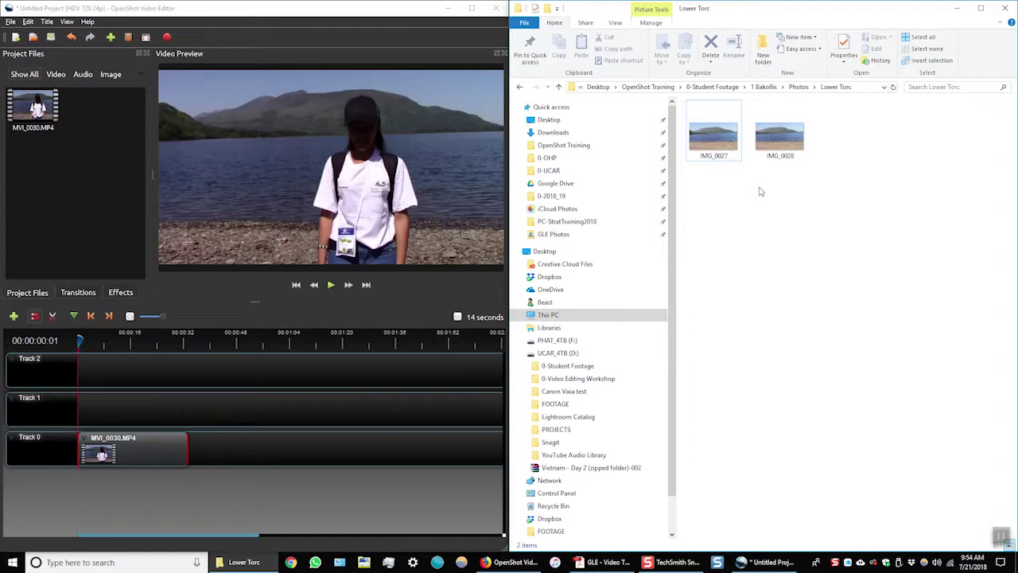
left_click(718, 140)
left_click(772, 146, "ctrl")
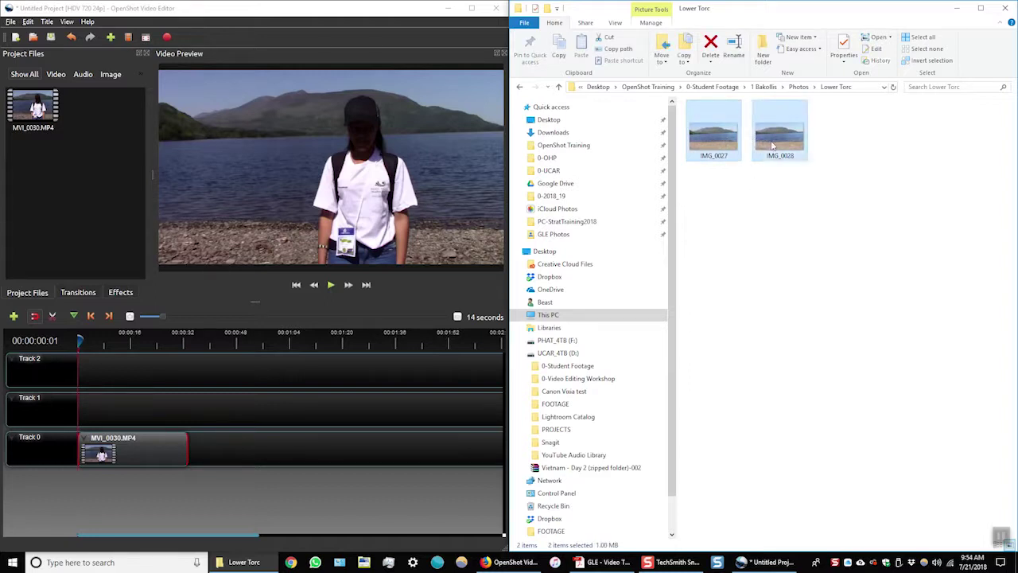
Add IMG_0027 and IMG_0028 as separate images, not a sequence, then put IMG_0028.JPG at Track 1's start.
left_click_drag(714, 131, 65, 186)
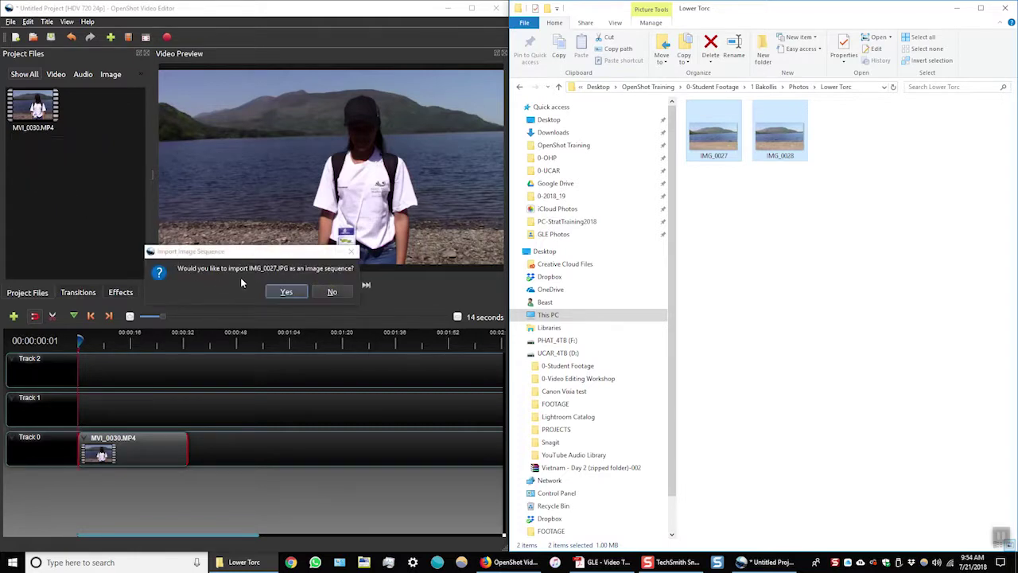
left_click(333, 292)
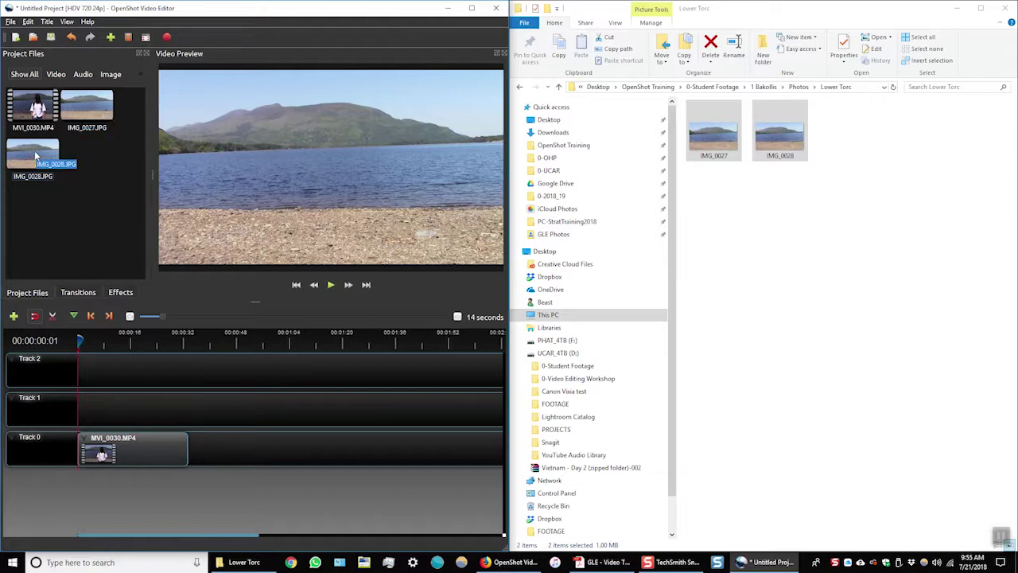
left_click_drag(34, 151, 77, 408)
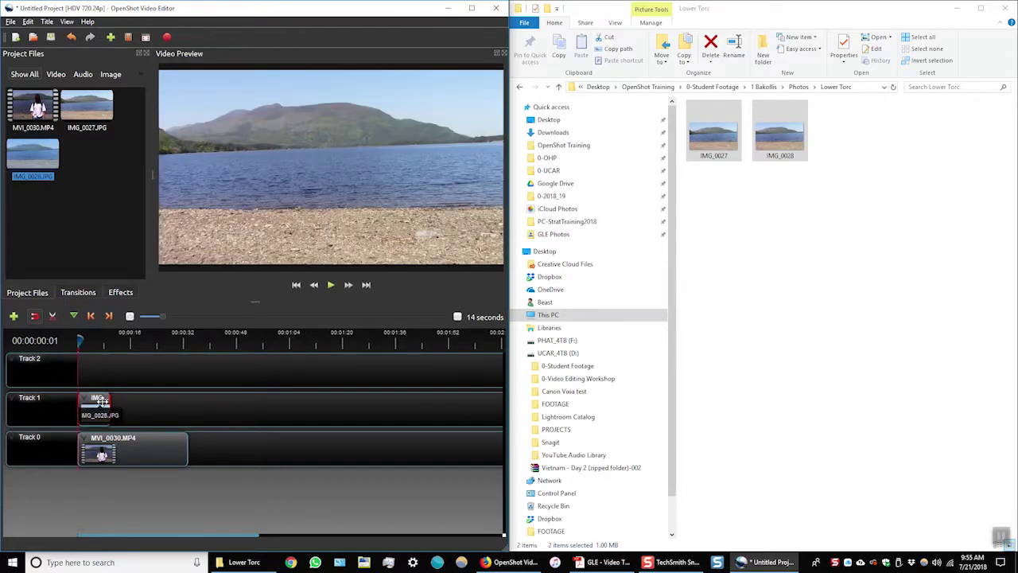
left_click(89, 196)
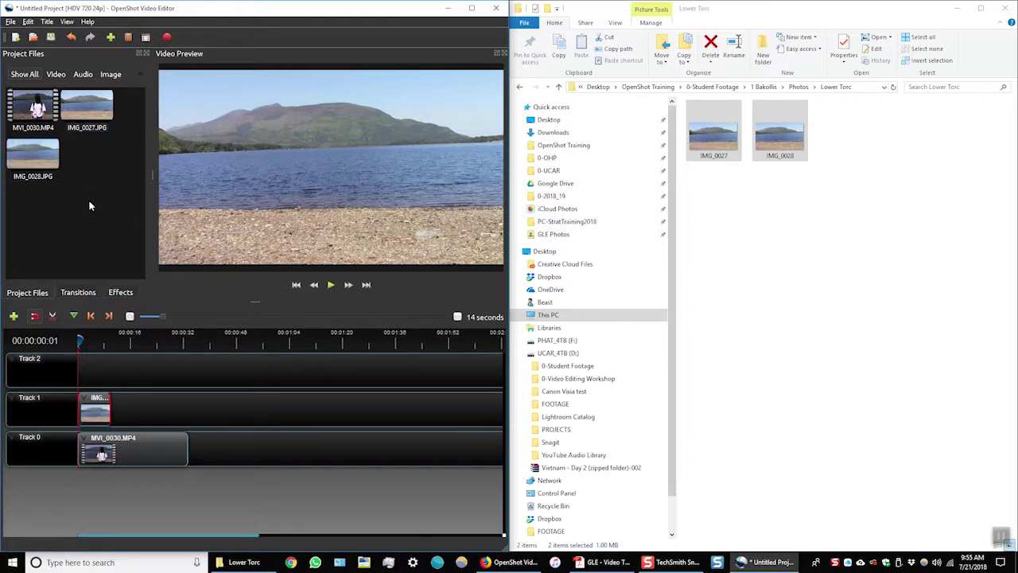
Go up to OpenShot Training, open 0-Video Editing Workshop > YouTube Audio Library, and select Campfire_Song.
left_click(772, 218)
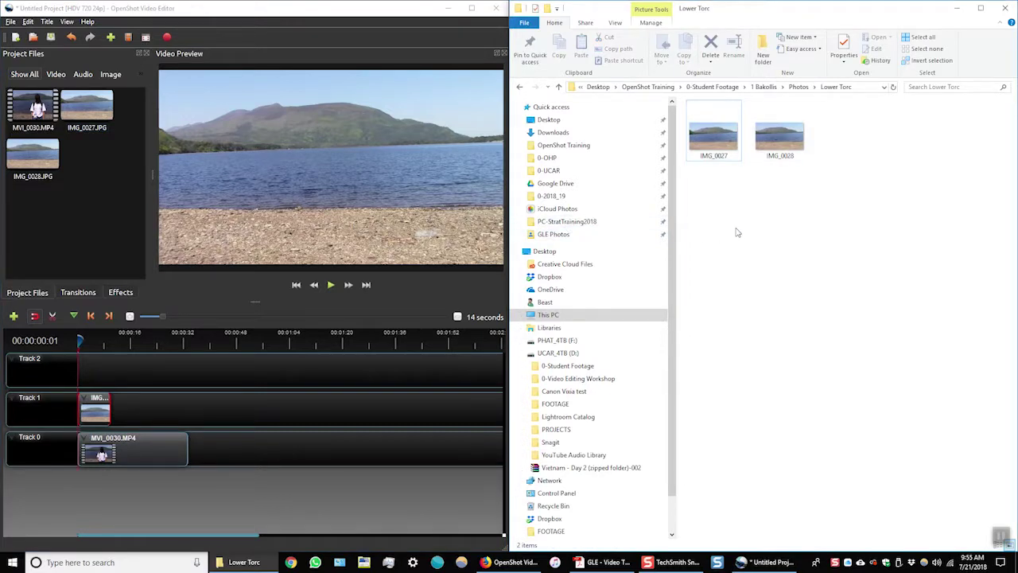
left_click(714, 87)
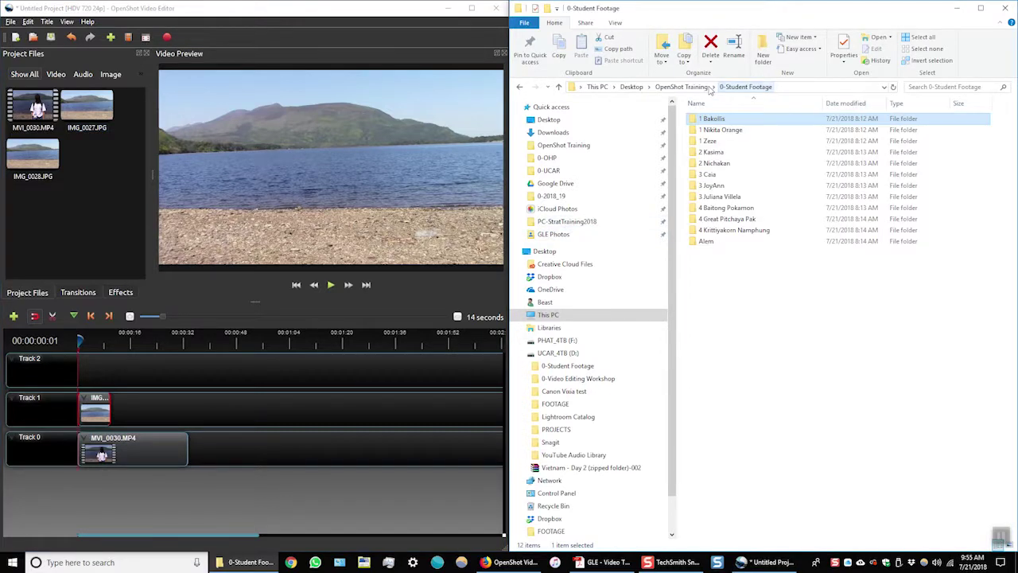
left_click(682, 87)
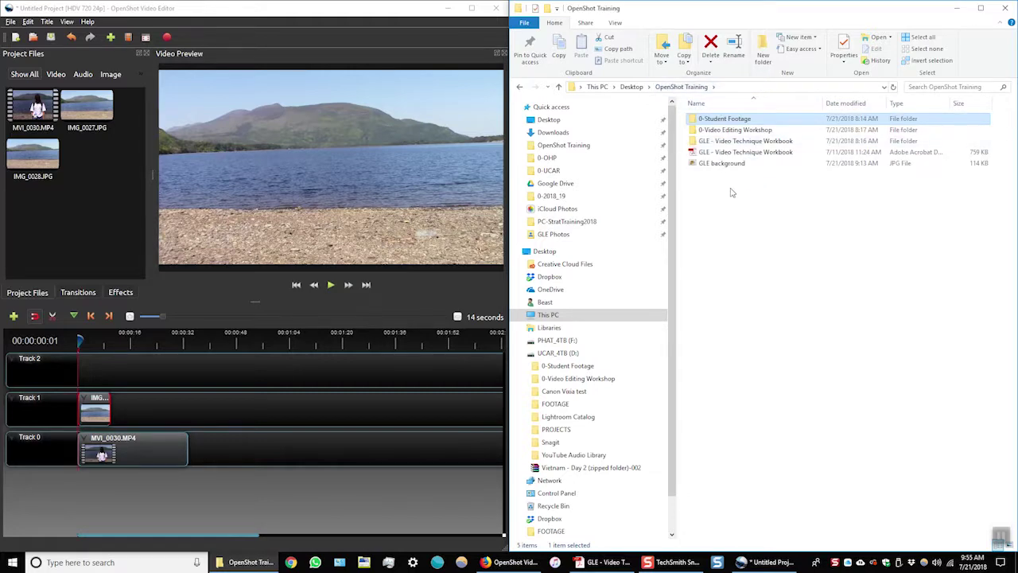
double_click(726, 130)
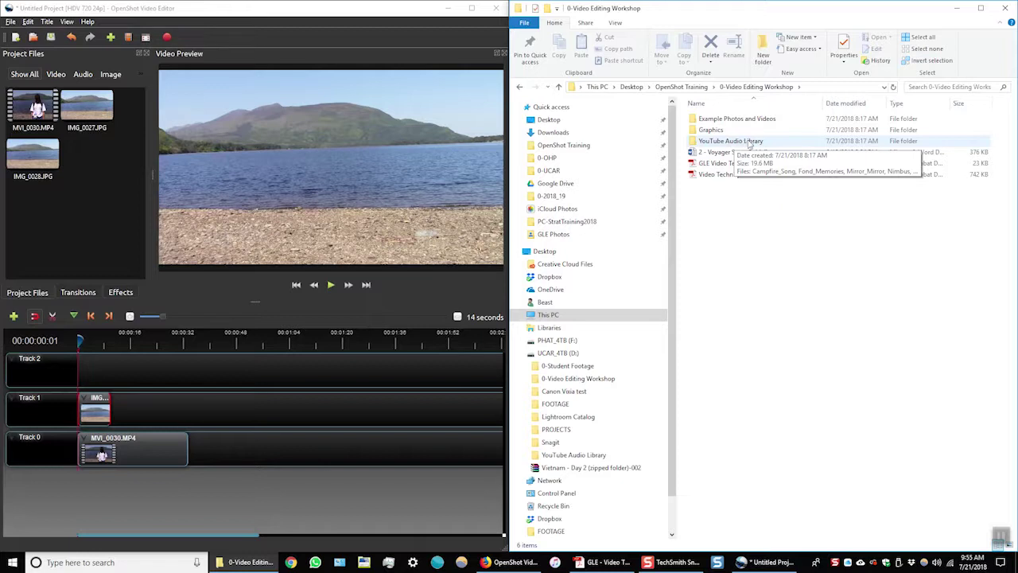
double_click(749, 142)
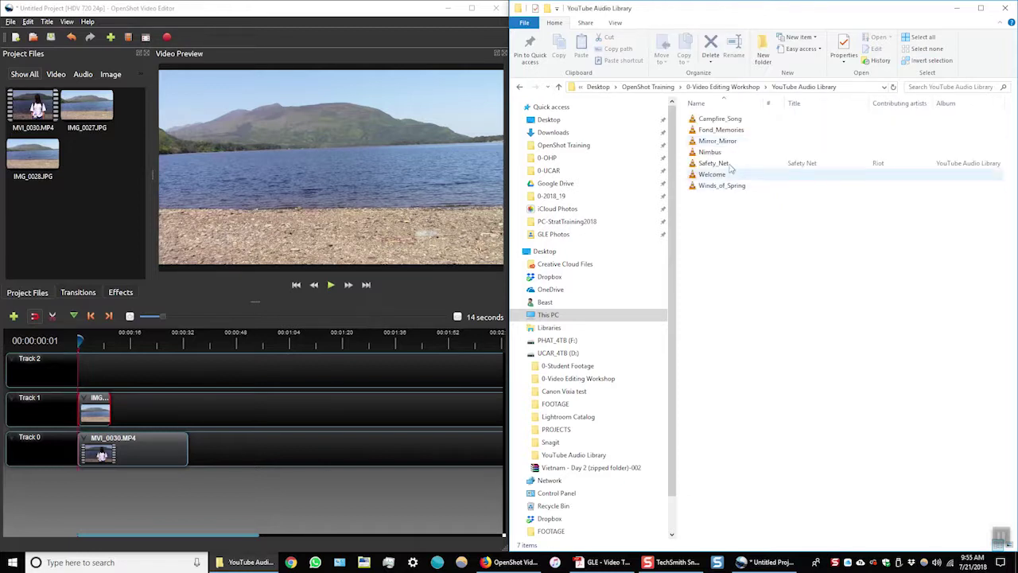
left_click(720, 121)
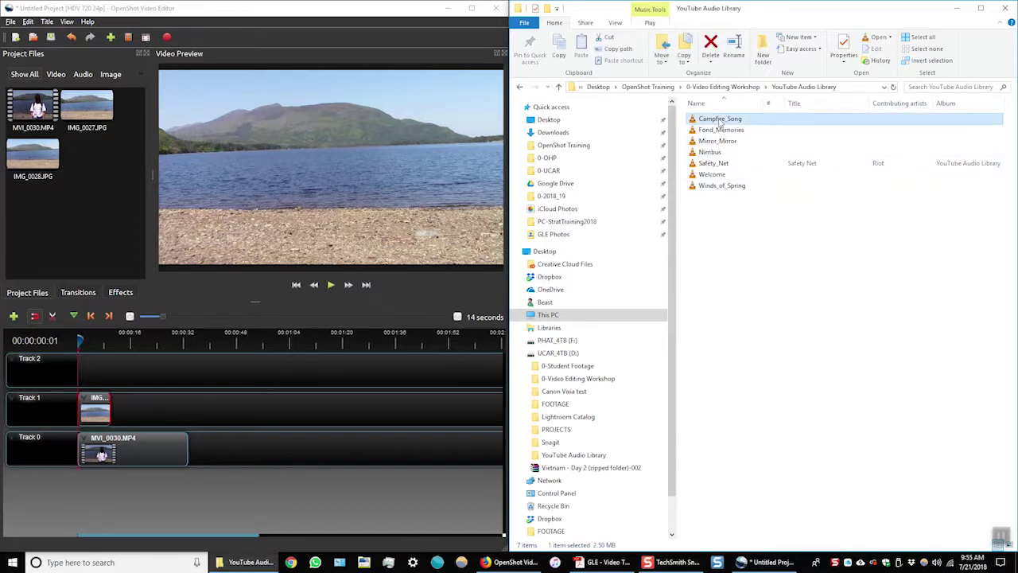
Drag Campfire_Song from Explorer into Project Files, then lay Campfire_Song.mp3 at the beginning of Track 2.
left_click_drag(720, 121, 89, 214)
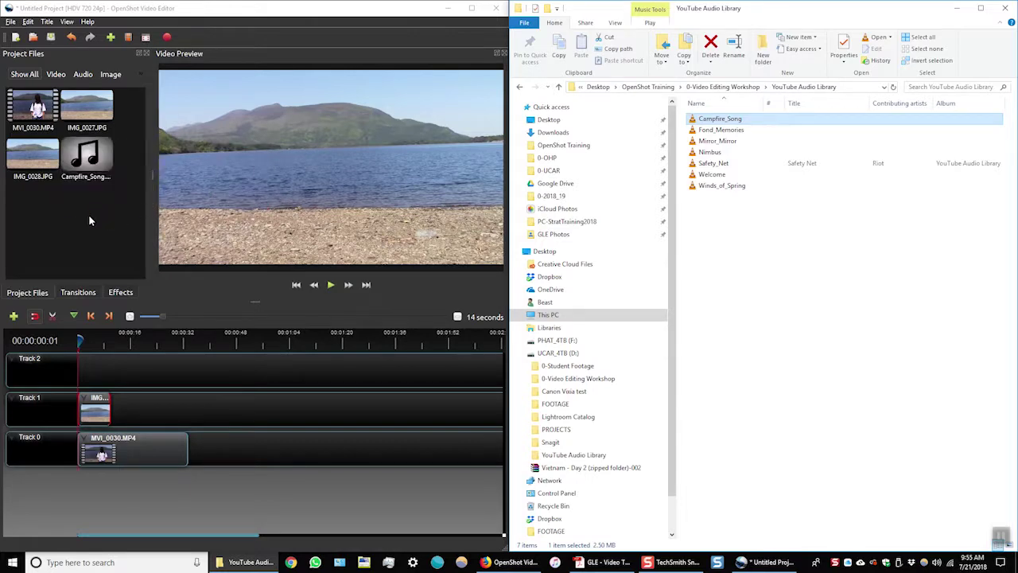
left_click(89, 218)
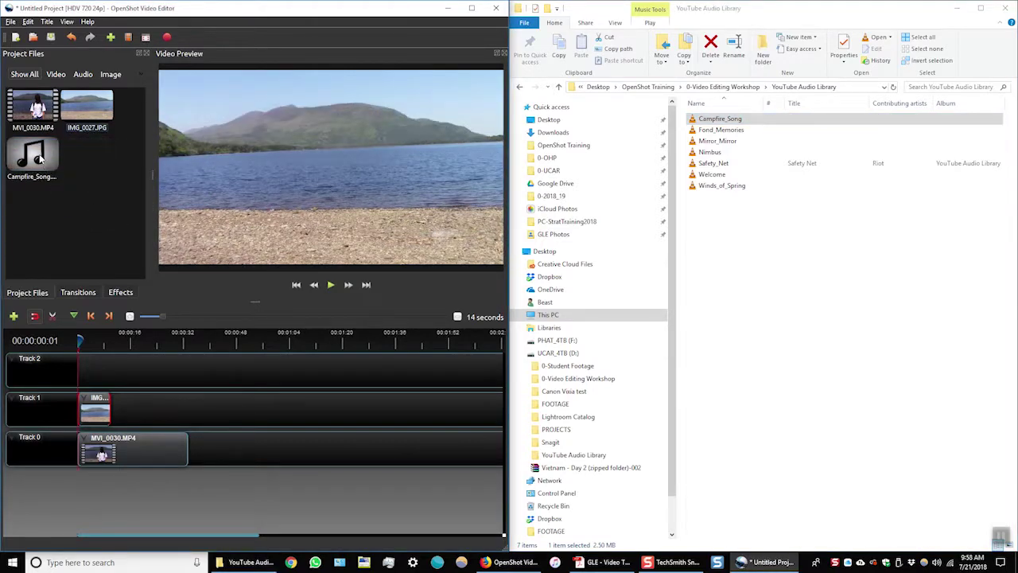
left_click(40, 159)
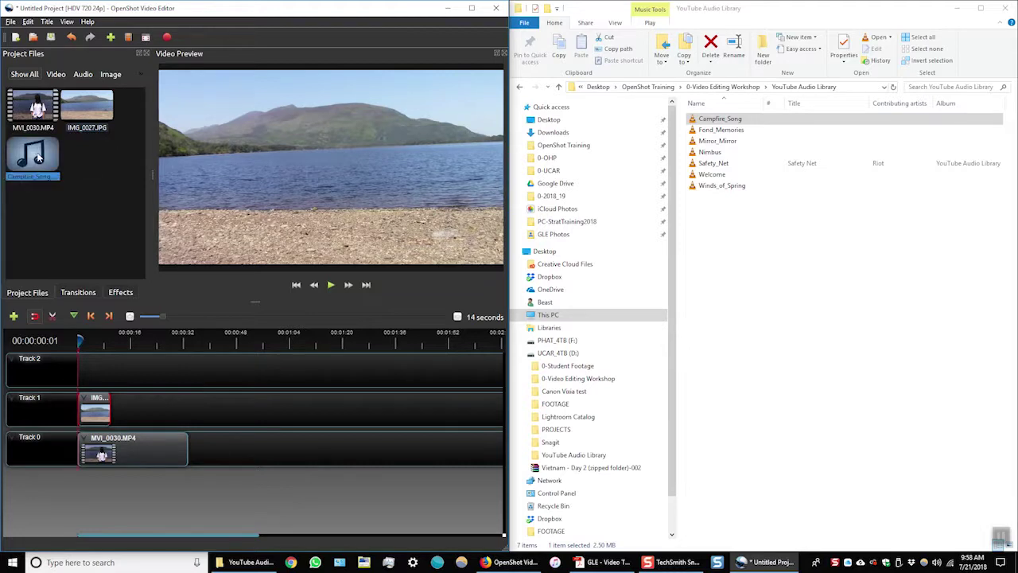
left_click_drag(30, 155, 80, 365)
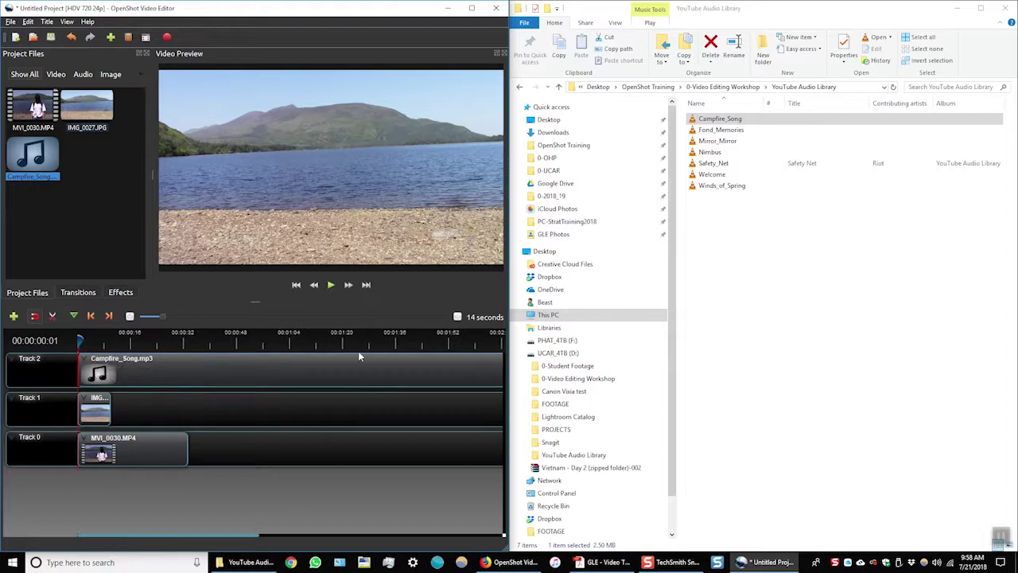